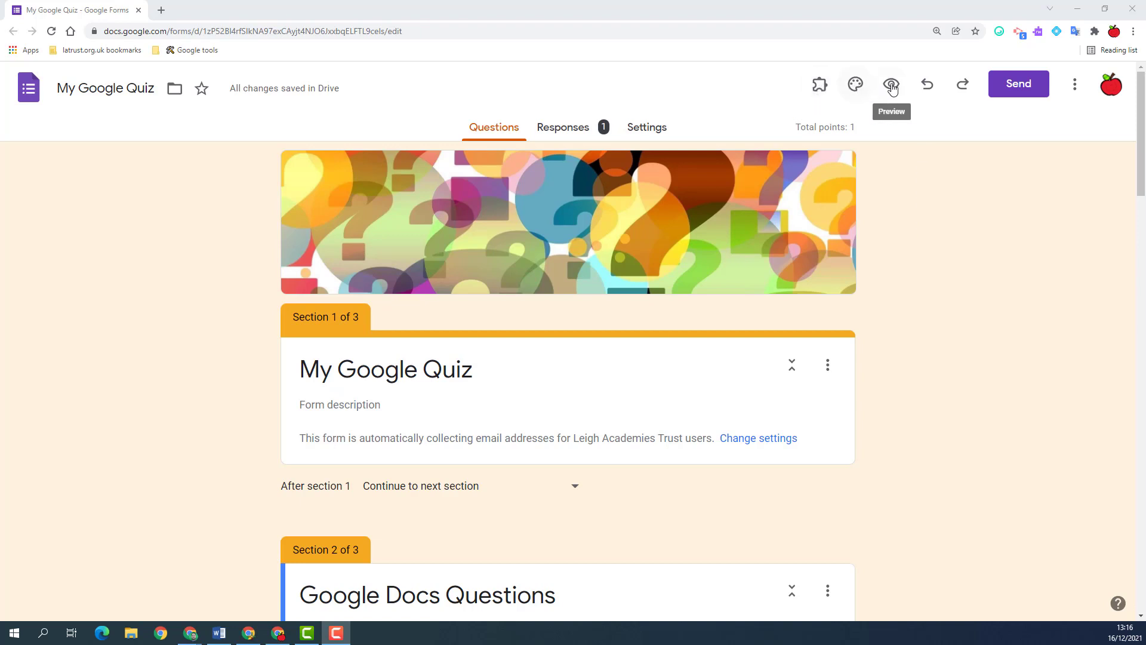
Switch to the quiz's Settings tab and scroll through the quiz options.
left_click(659, 130)
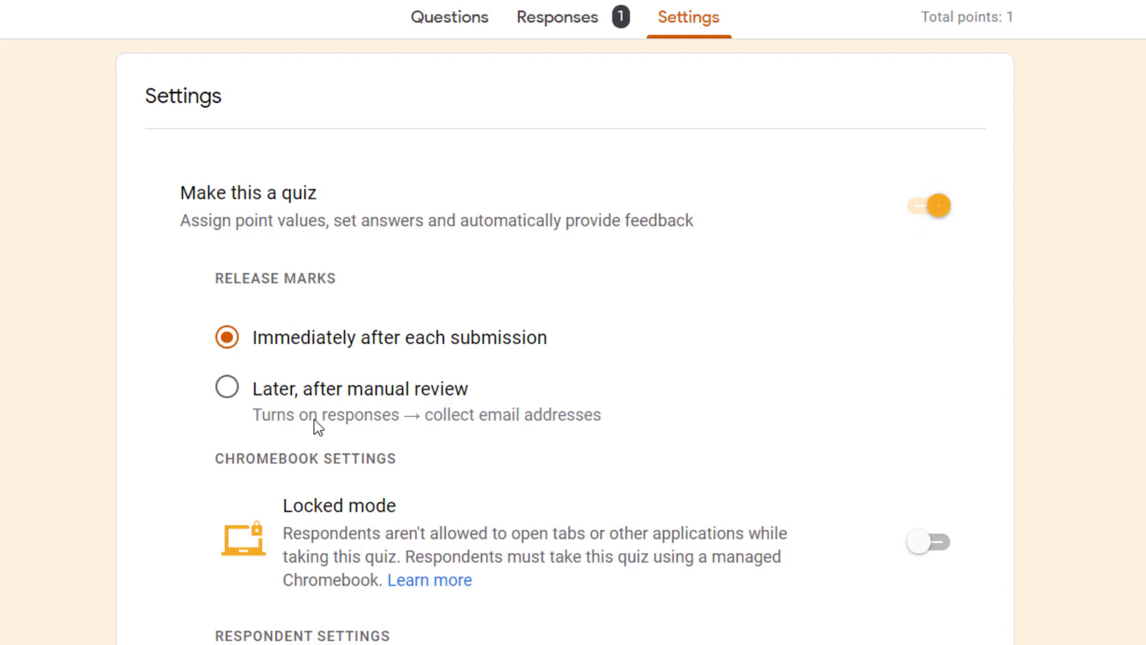
scroll(361, 406, "down", 2)
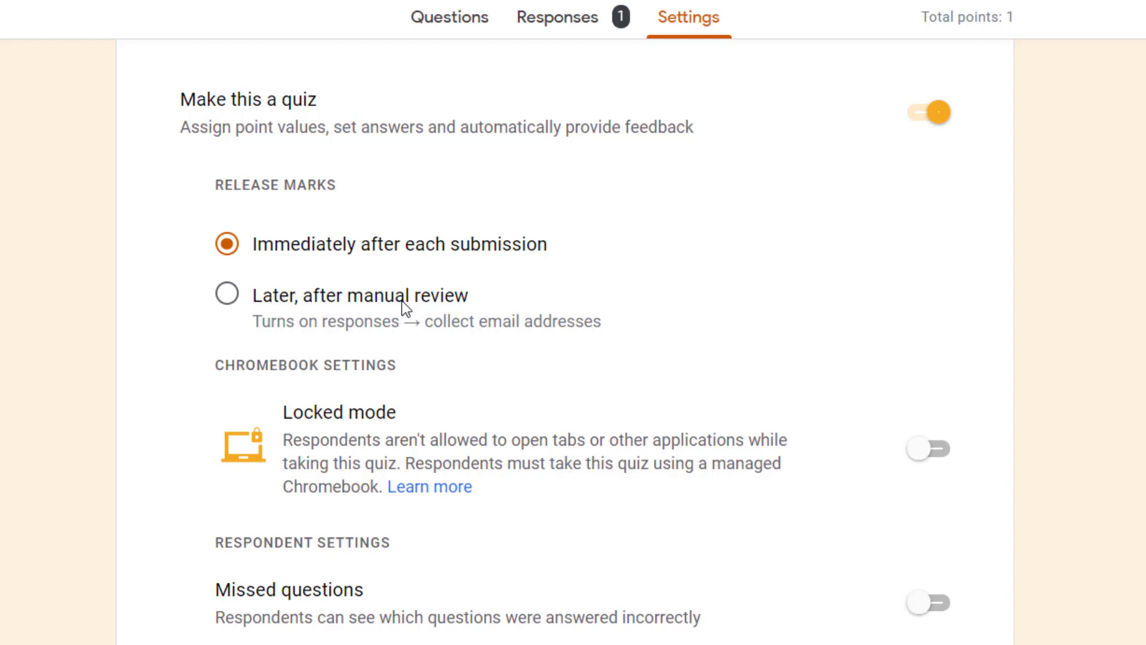
scroll(403, 301, "down", 3)
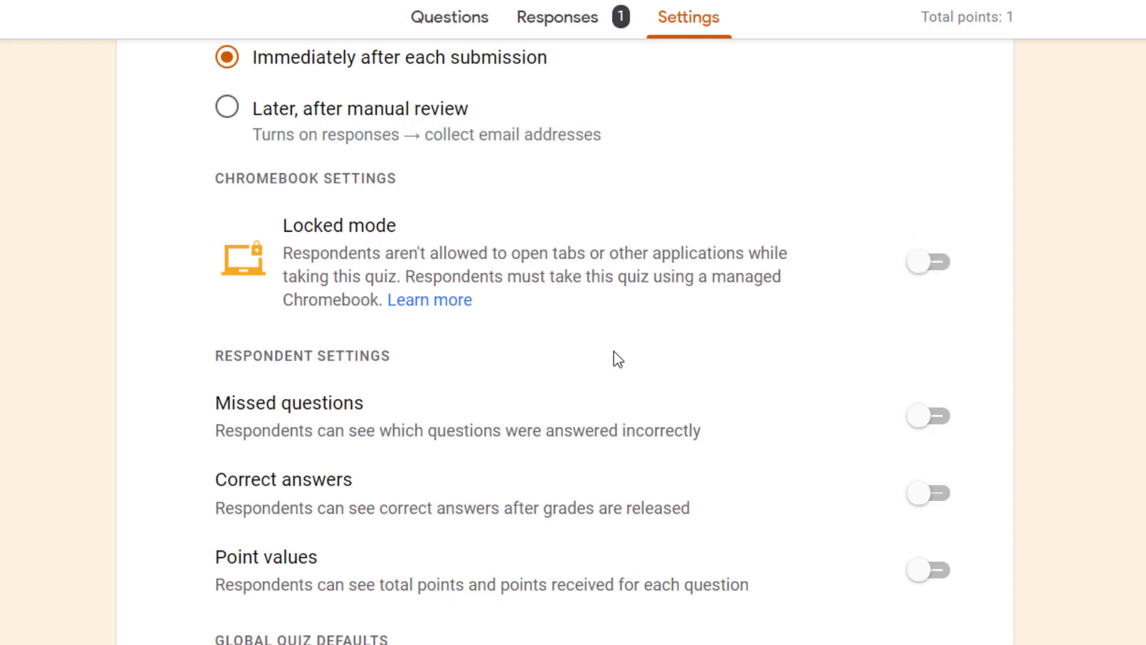
Raise Default question point value under Global quiz defaults to 3 points.
scroll(612, 358, "down", 3)
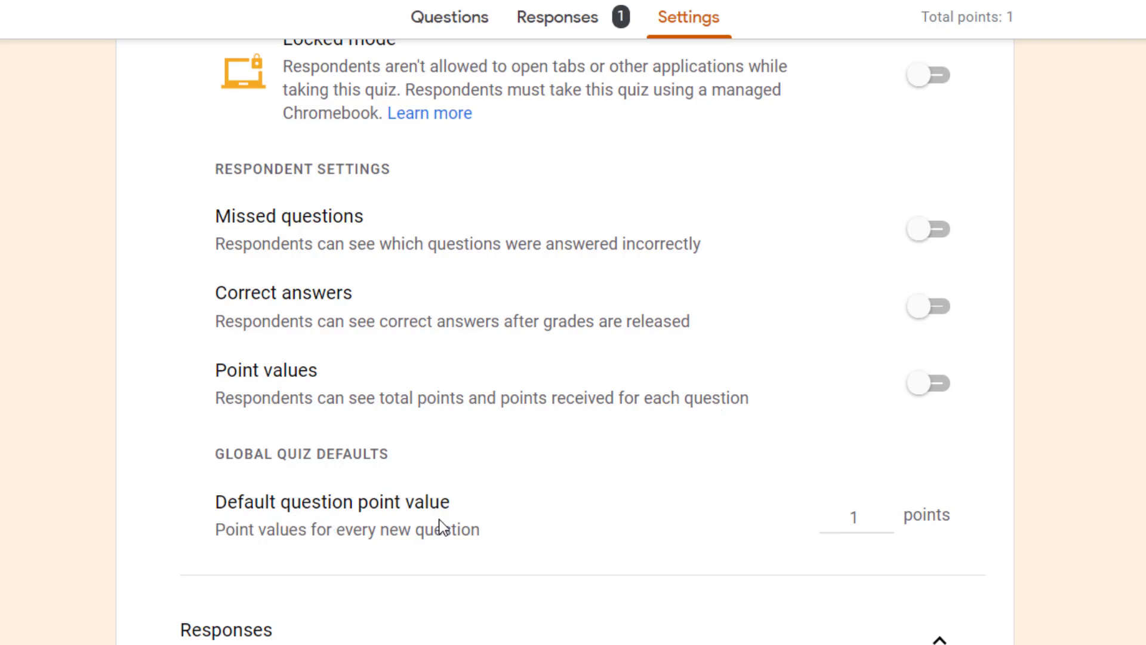
left_click(886, 512)
left_click(885, 512)
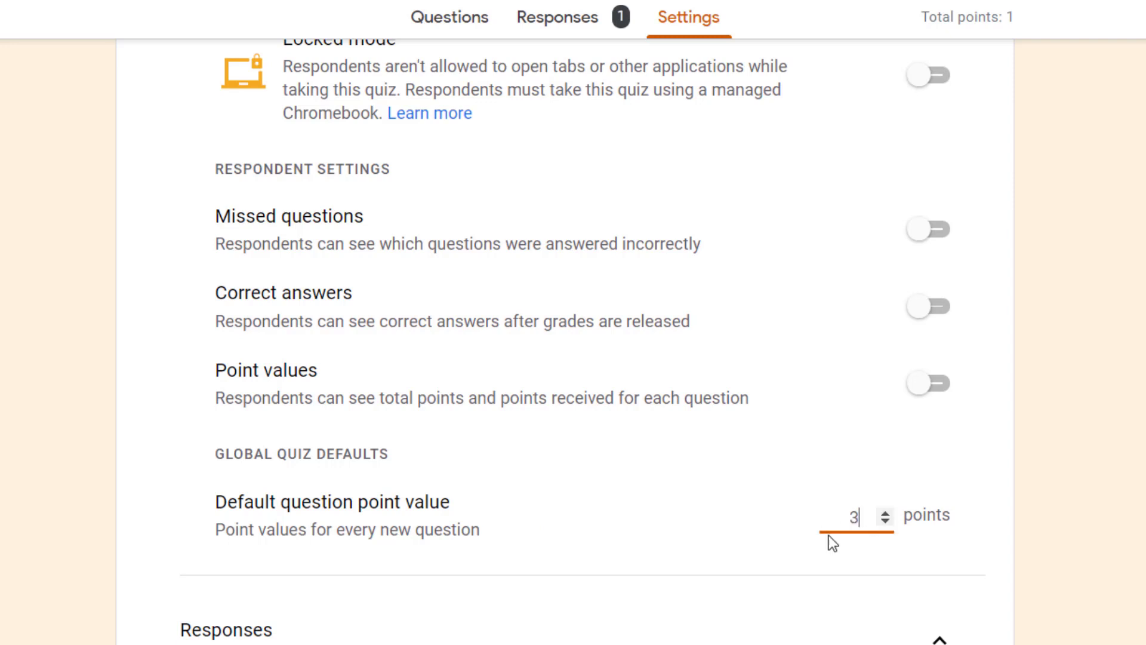
left_click(472, 472)
scroll(830, 343, "up", 2)
scroll(732, 448, "down", 5)
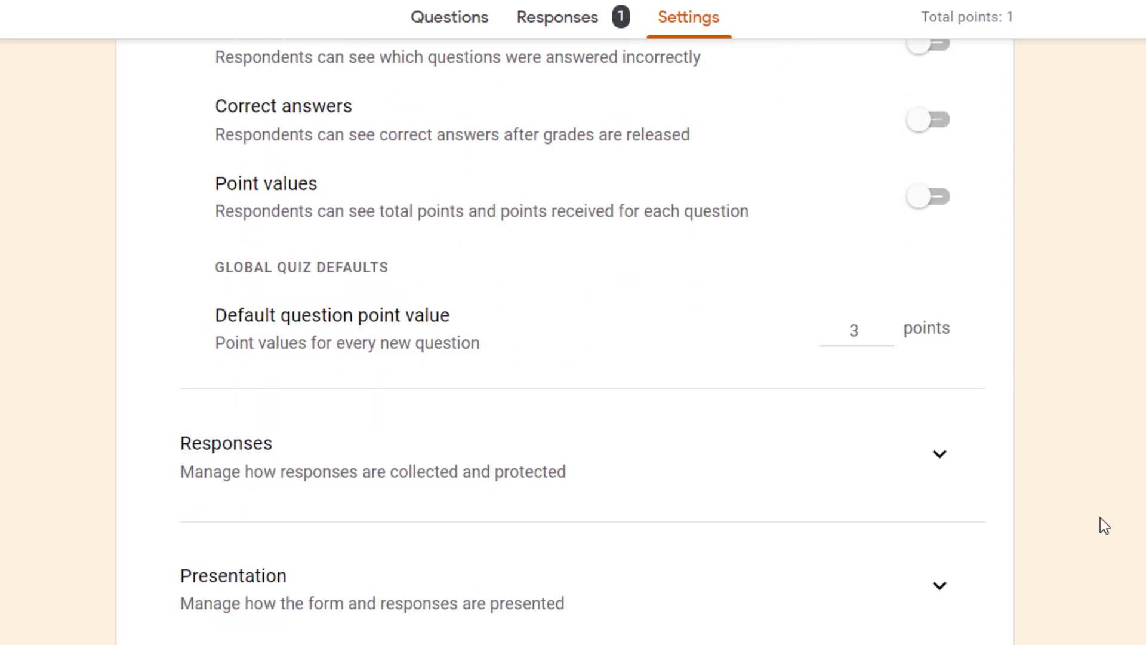
Expand Responses and set 'Send responders a copy of their response' to Always.
left_click(938, 462)
scroll(553, 503, "down", 3)
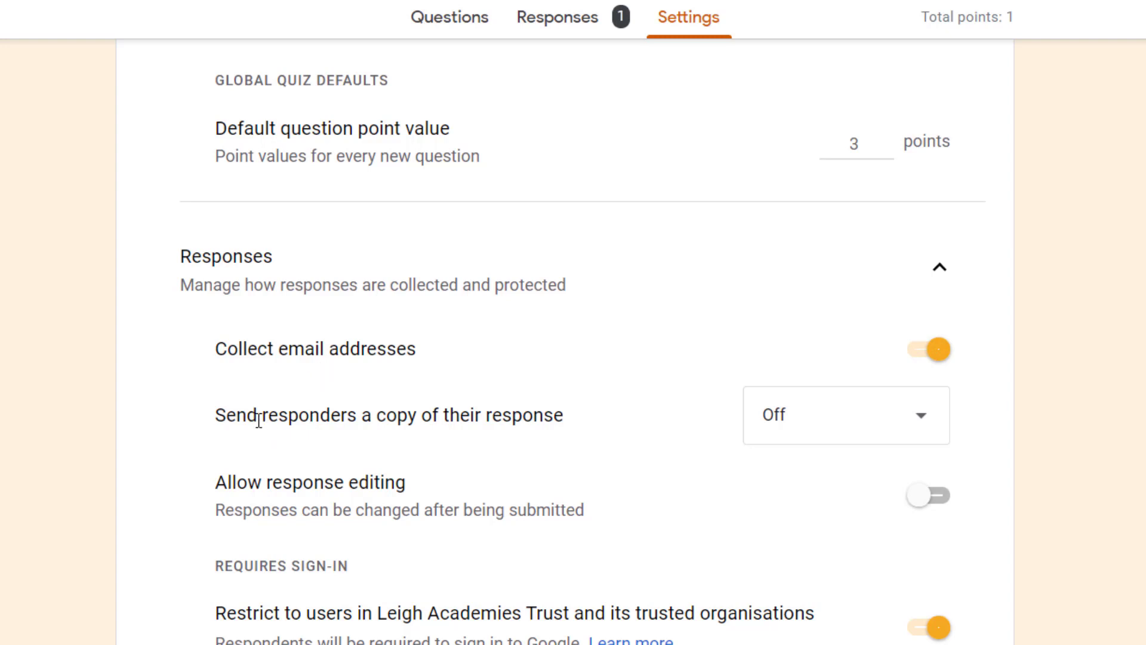
left_click(812, 424)
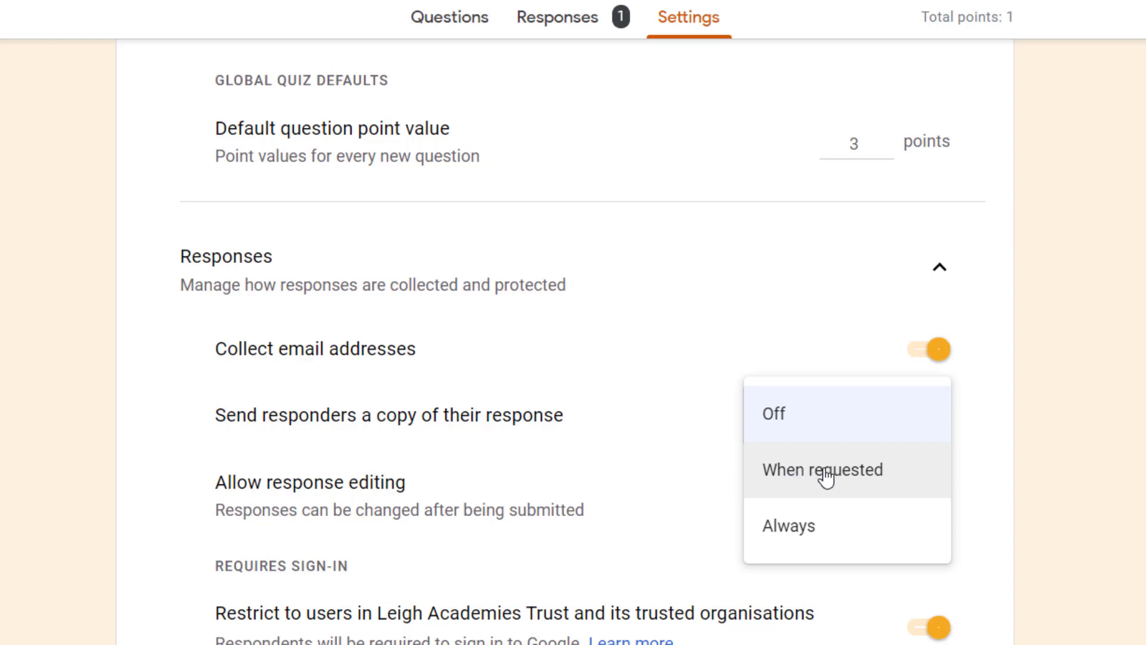
left_click(821, 529)
scroll(228, 329, "down", 3)
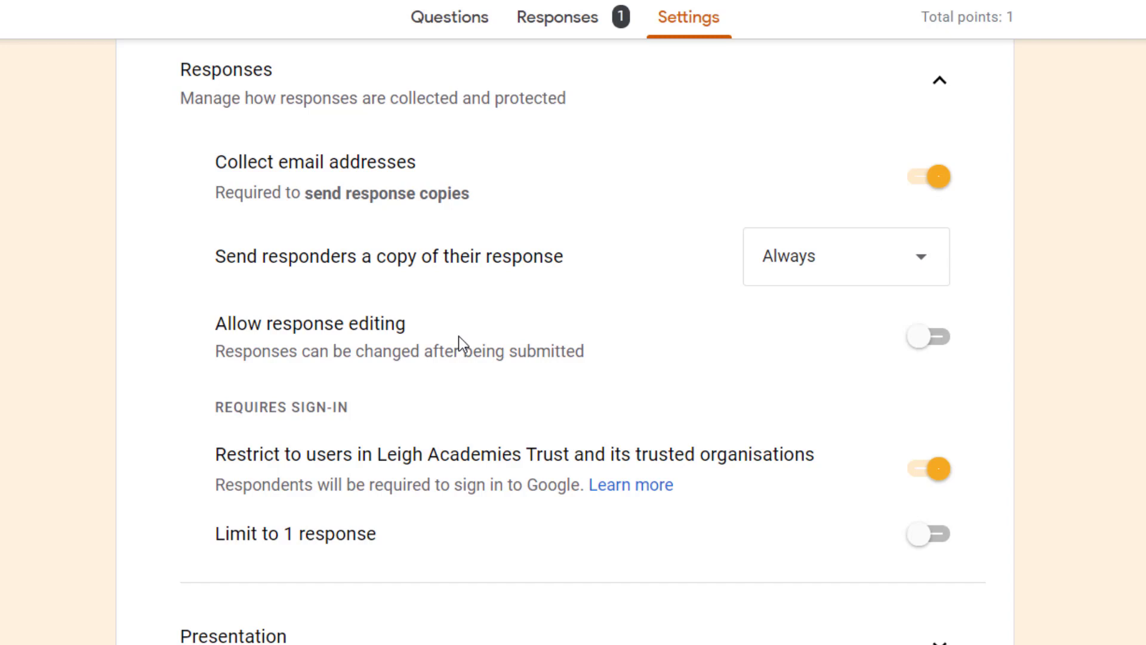
scroll(458, 335, "down", 2)
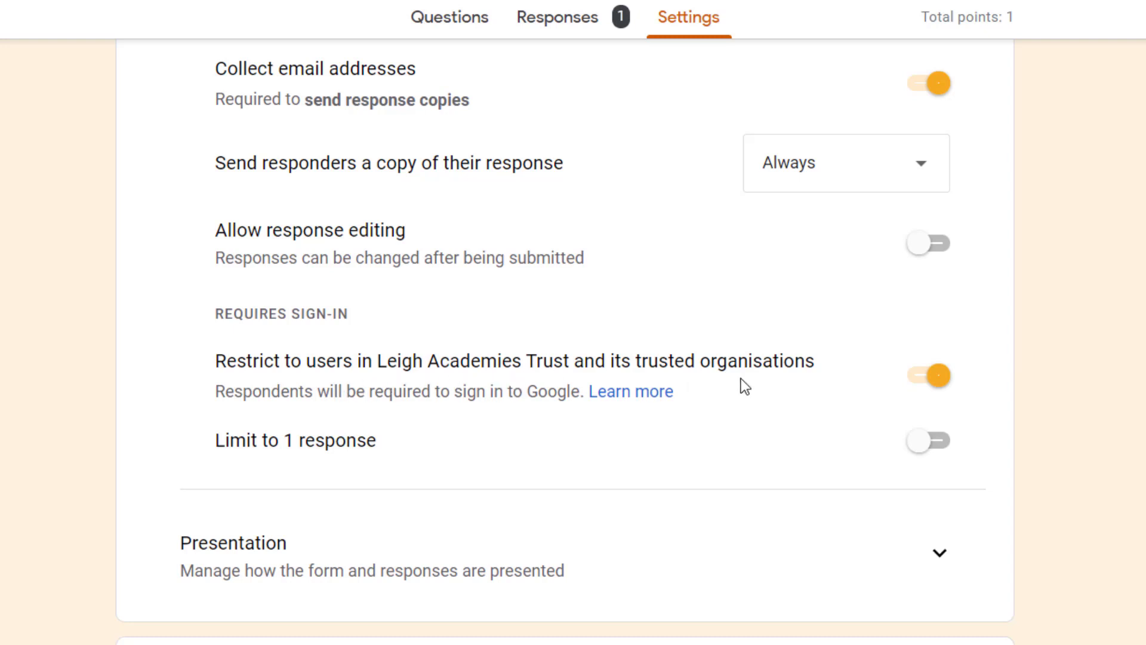
scroll(741, 379, "up", 2)
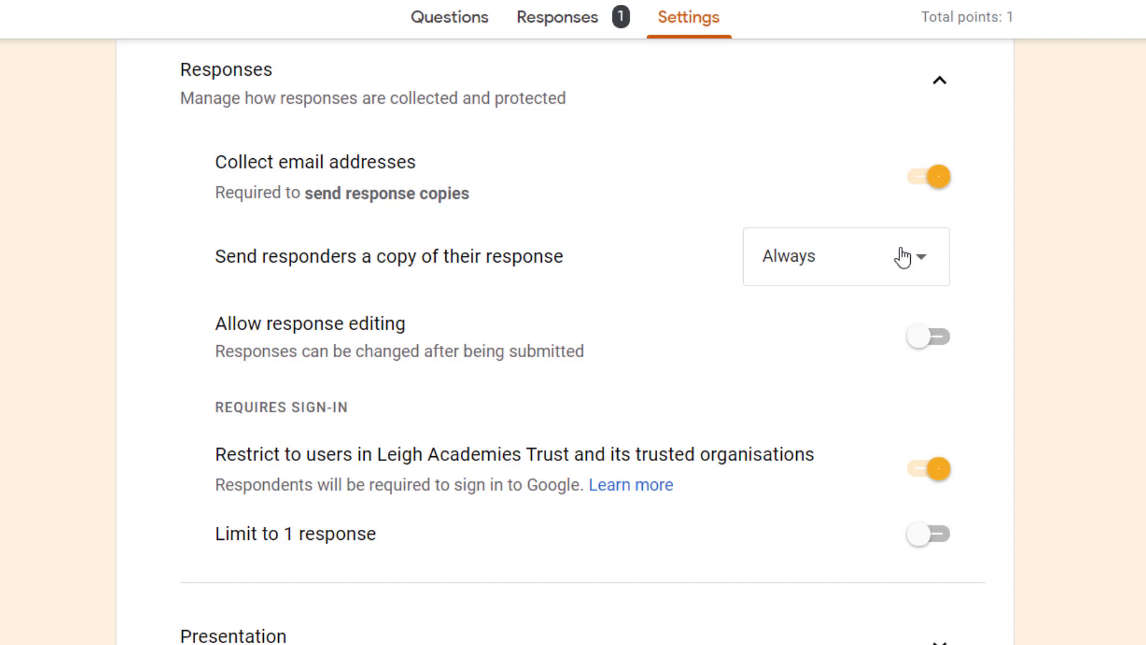
Turn off Collect email addresses, which switches response copies to Off.
left_click(939, 179)
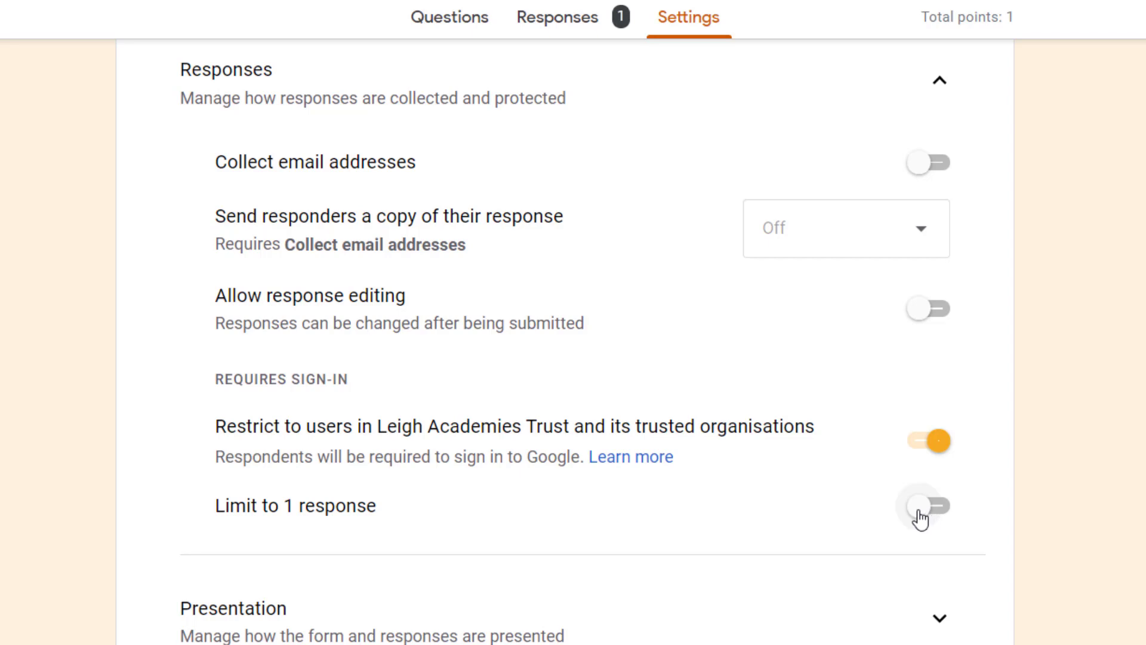
scroll(711, 497, "down", 3)
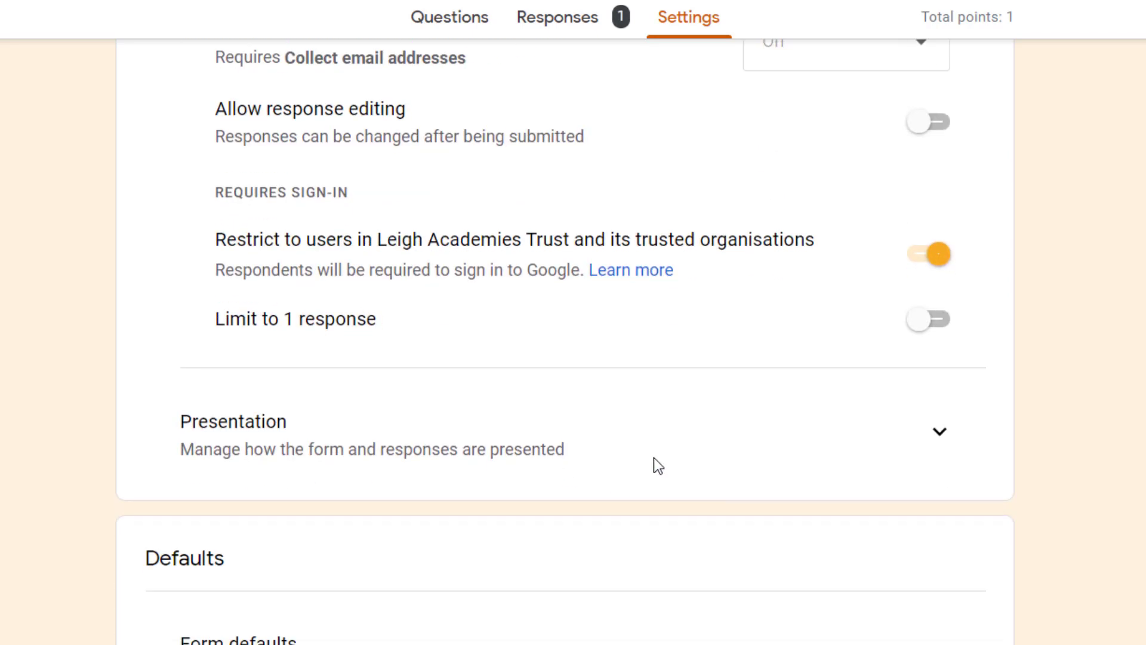
Expand Presentation and open the Confirmation message for editing, selecting its text.
left_click(935, 441)
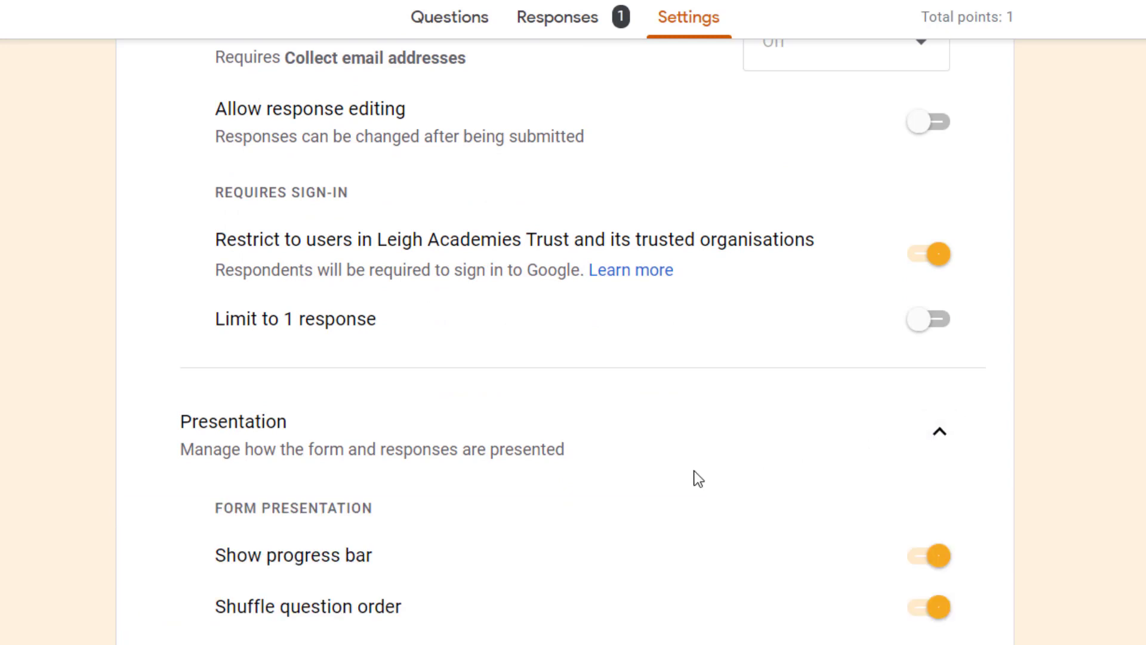
scroll(697, 478, "down", 5)
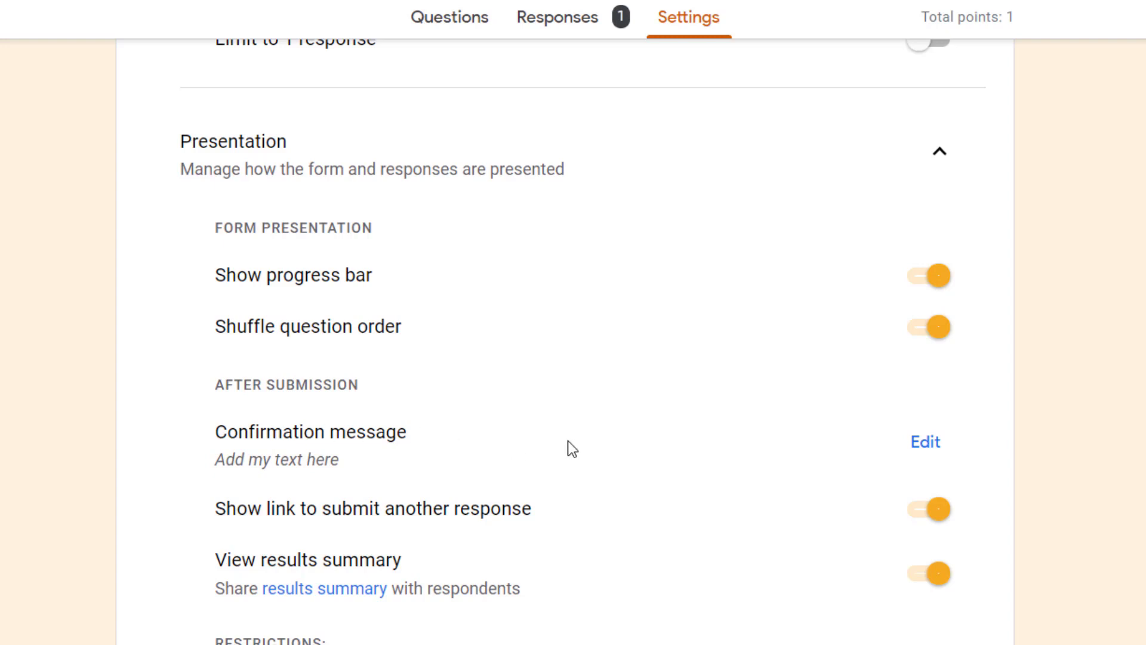
left_click(922, 447)
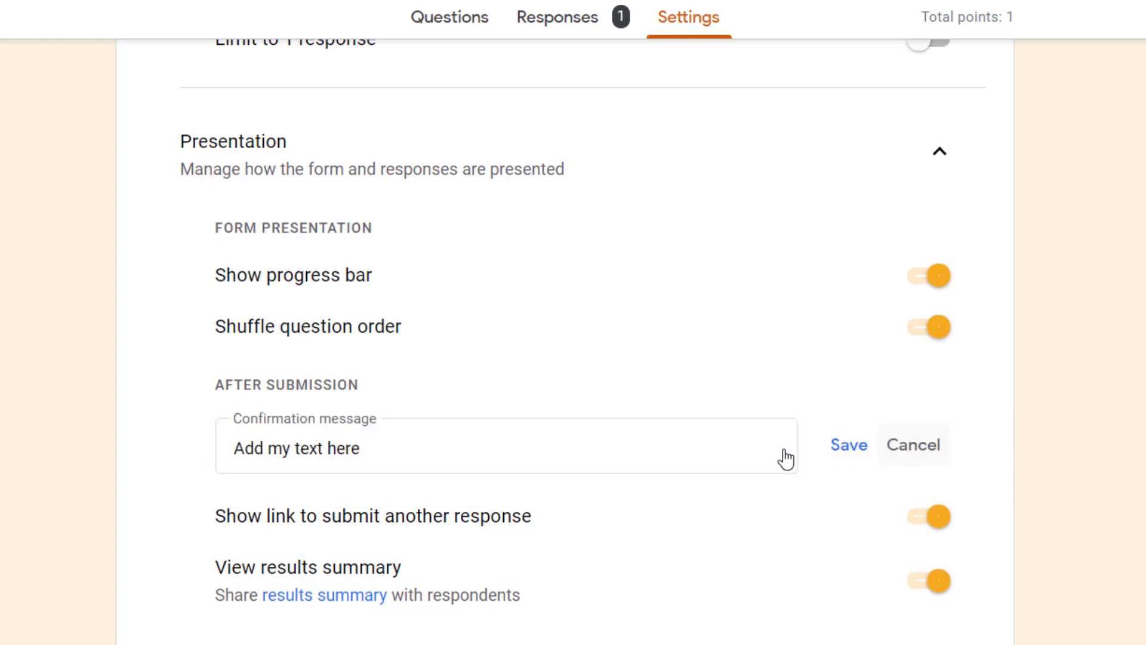
left_click_drag(371, 448, 206, 460)
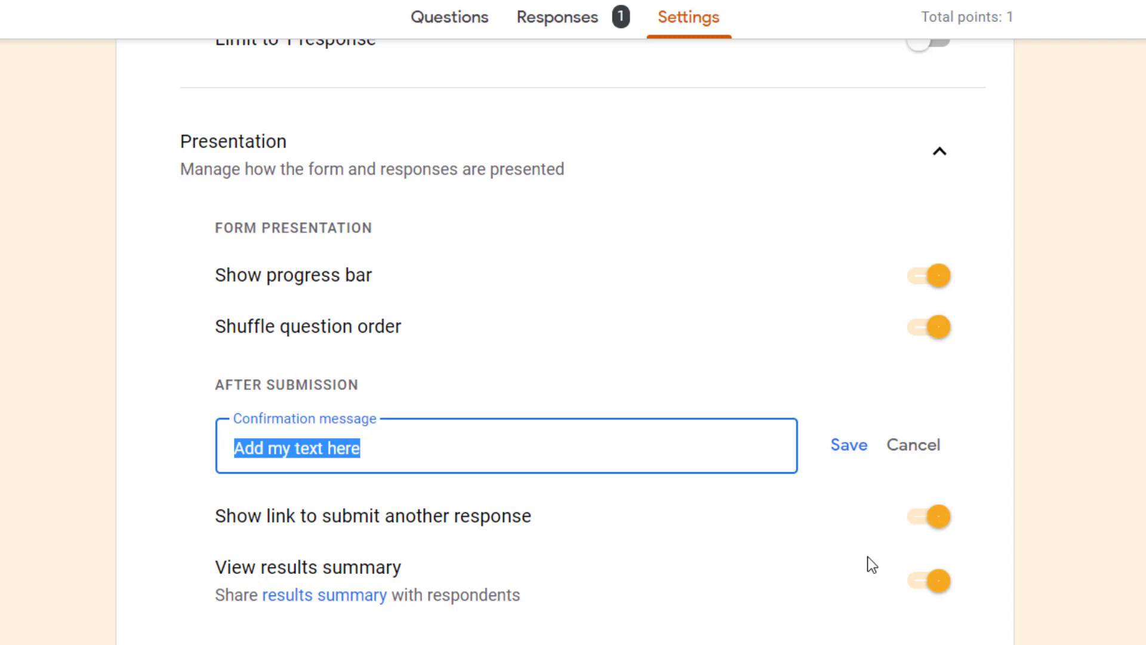
left_click(261, 517)
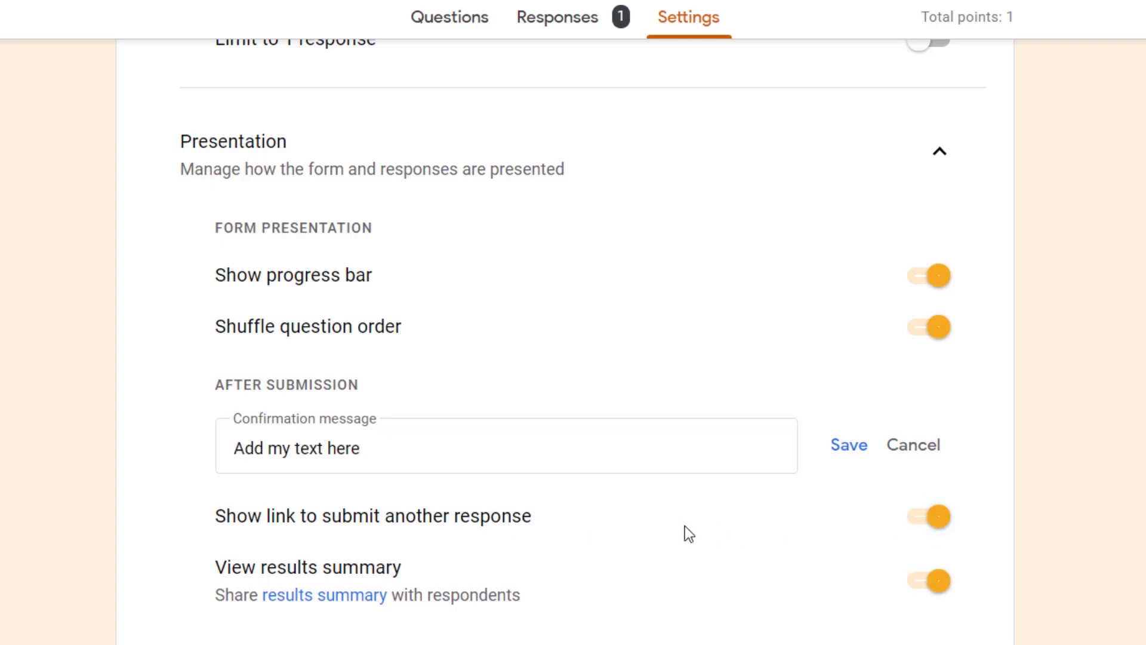
Turn on Limit to 1 response under Requires sign-in.
scroll(685, 525, "up", 5)
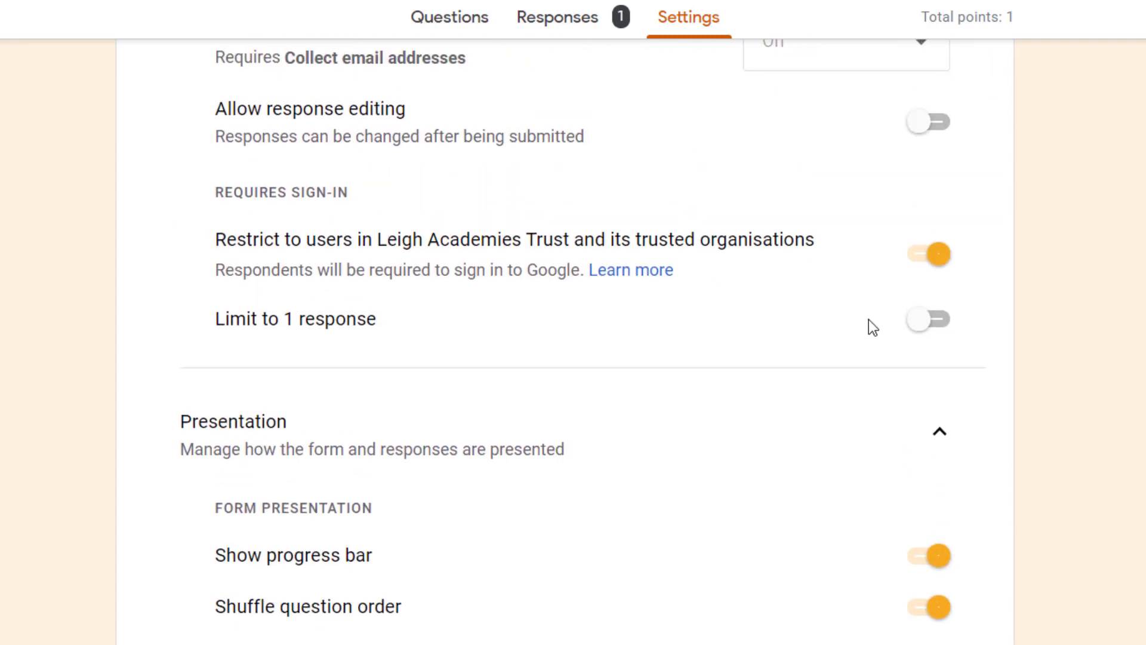
left_click(928, 322)
scroll(351, 595, "down", 5)
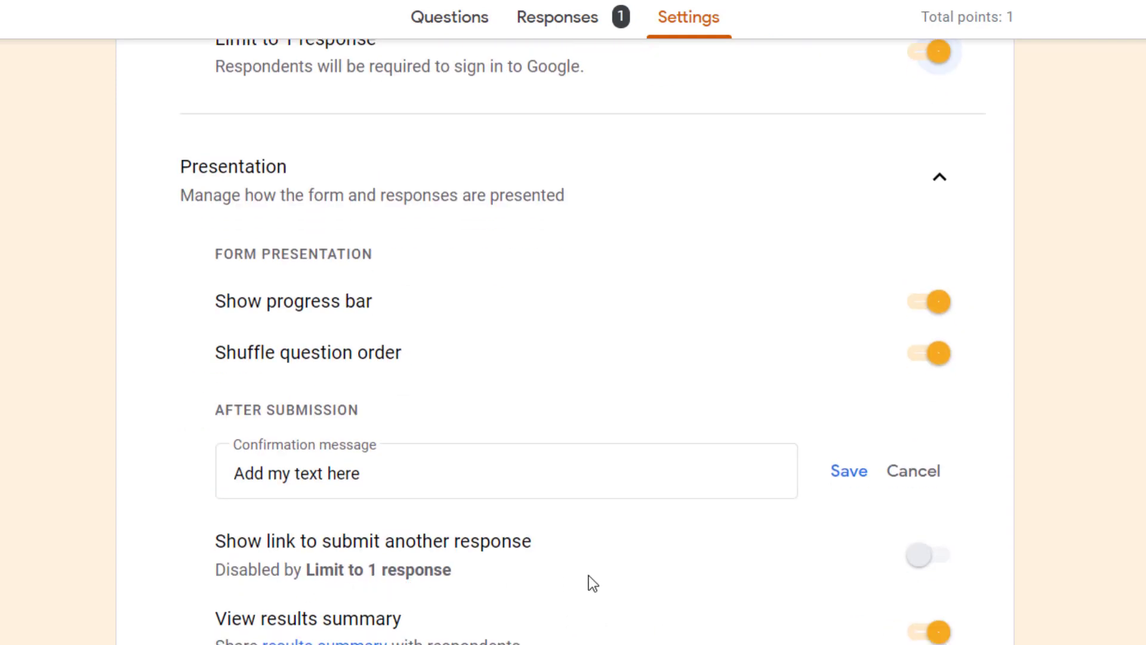
scroll(478, 464, "down", 3)
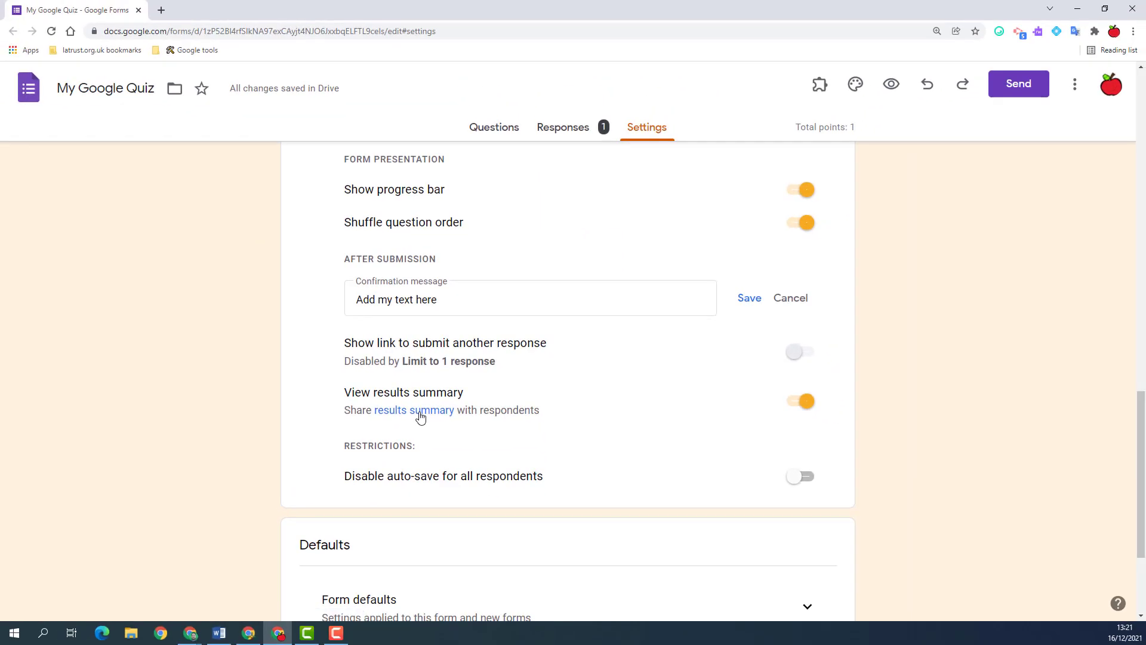
Preview the shared results summary in a new tab, then return to the editor.
left_click(420, 412)
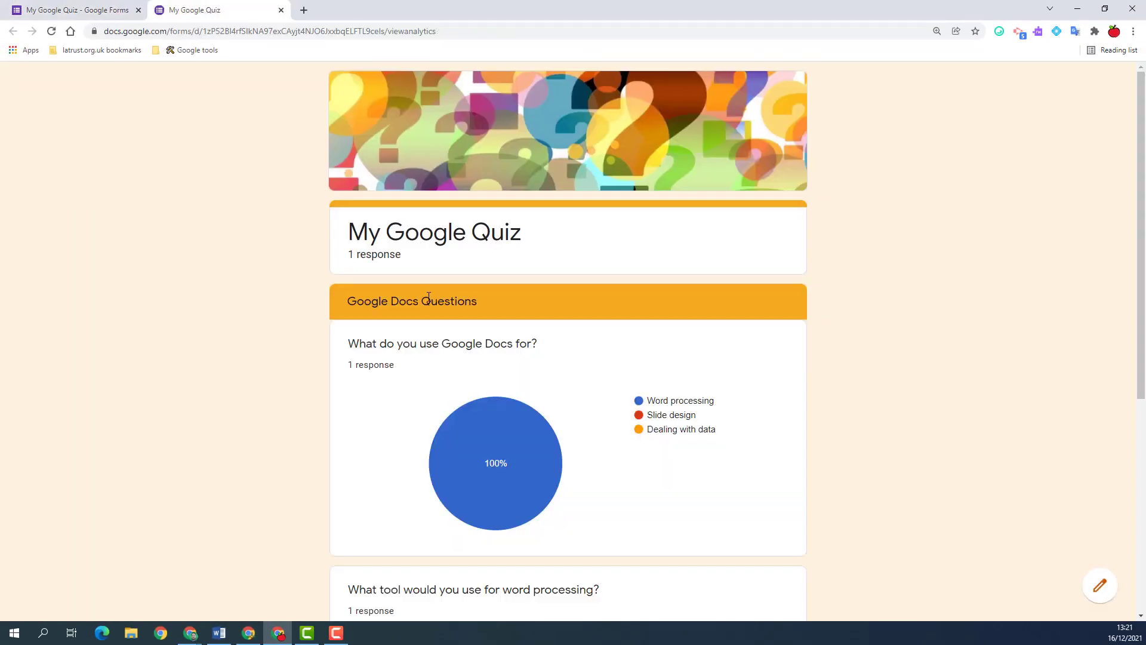
scroll(315, 454, "down", 6)
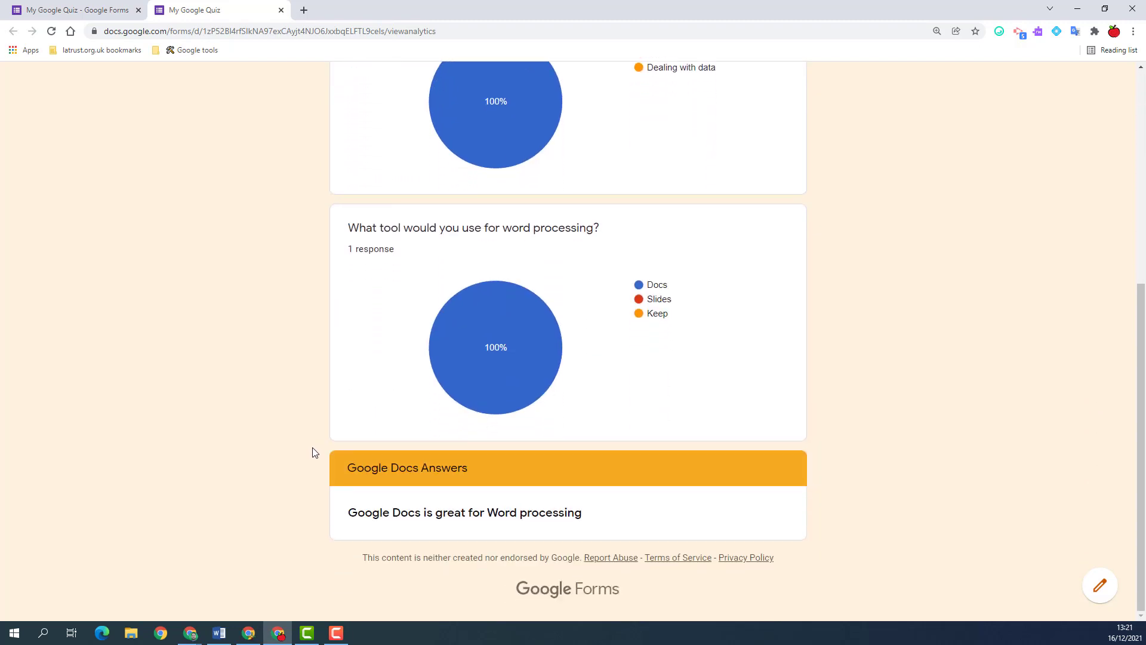
scroll(315, 452, "up", 5)
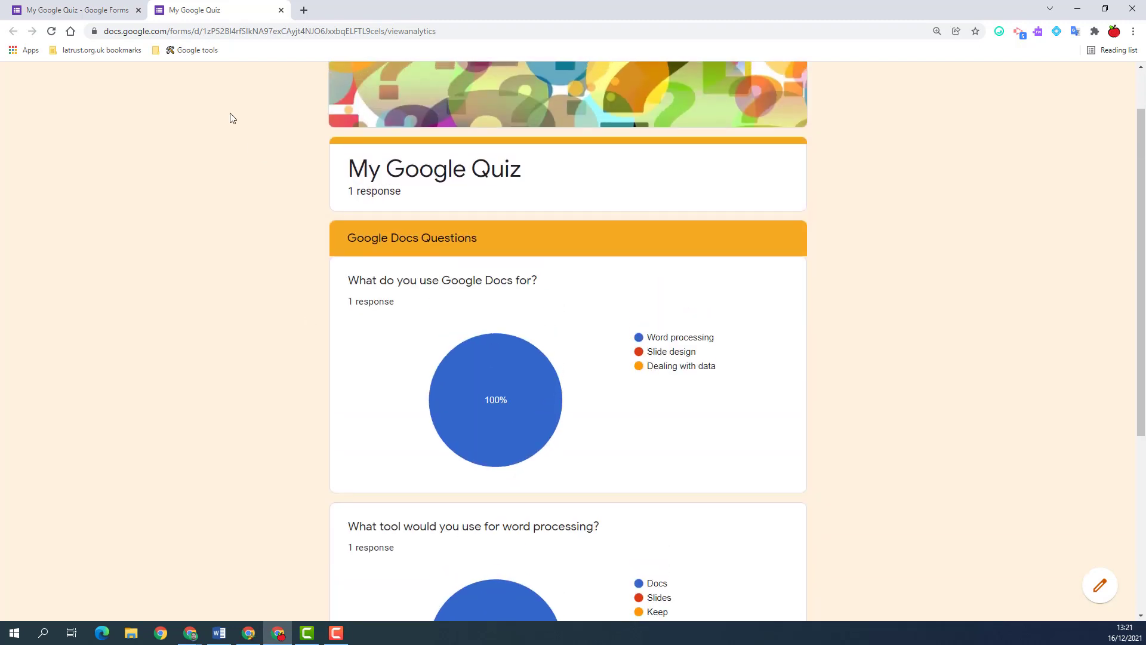
left_click(77, 10)
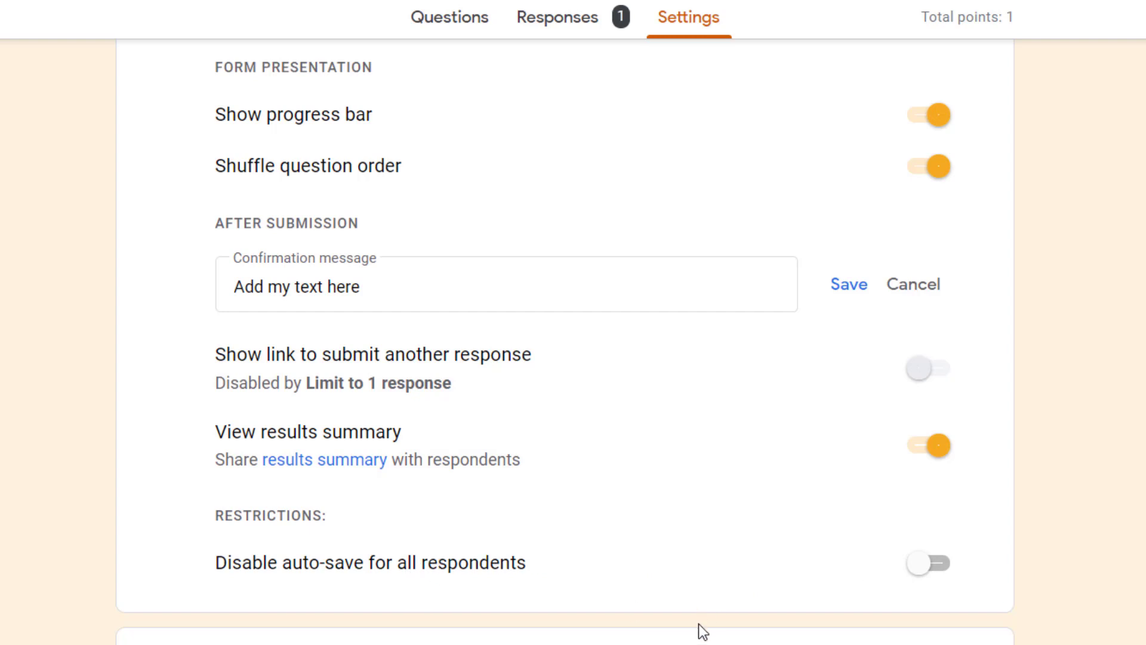
scroll(697, 590, "down", 3)
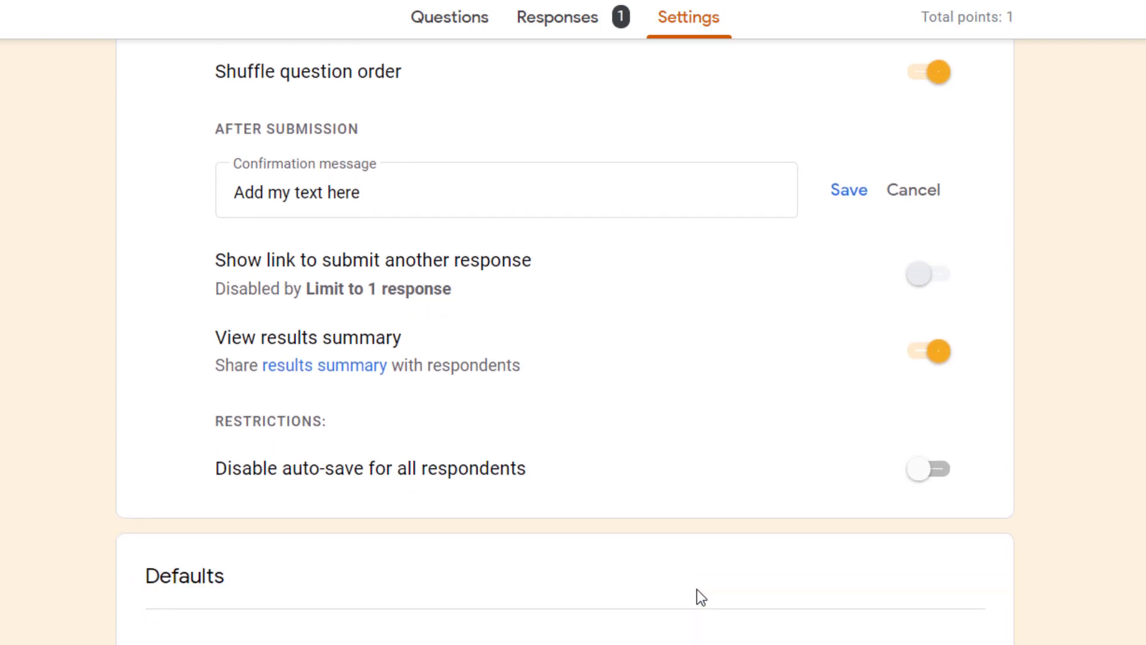
scroll(696, 590, "down", 2)
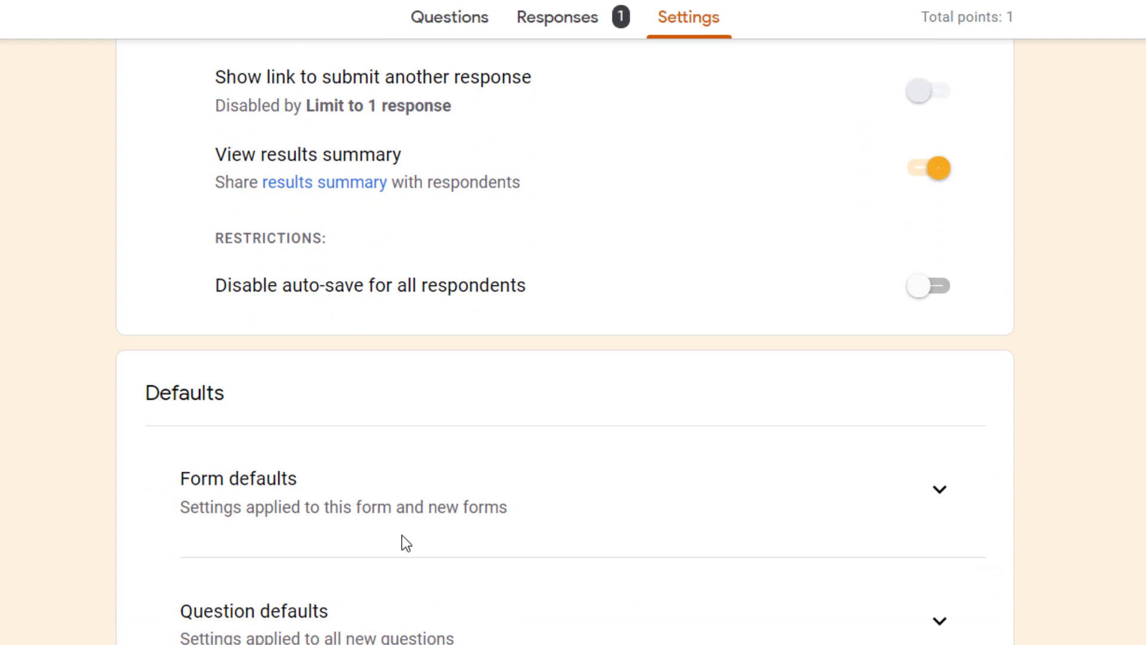
Expand Form defaults to reveal the collect-email-addresses-by-default option.
left_click(941, 490)
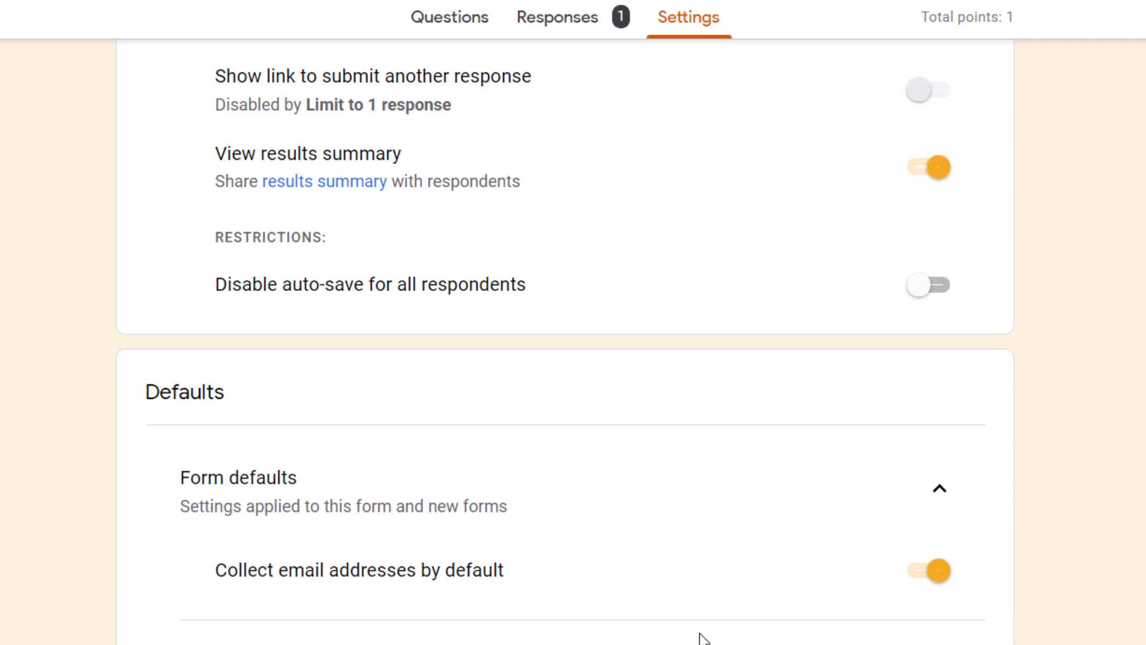
scroll(701, 637, "down", 2)
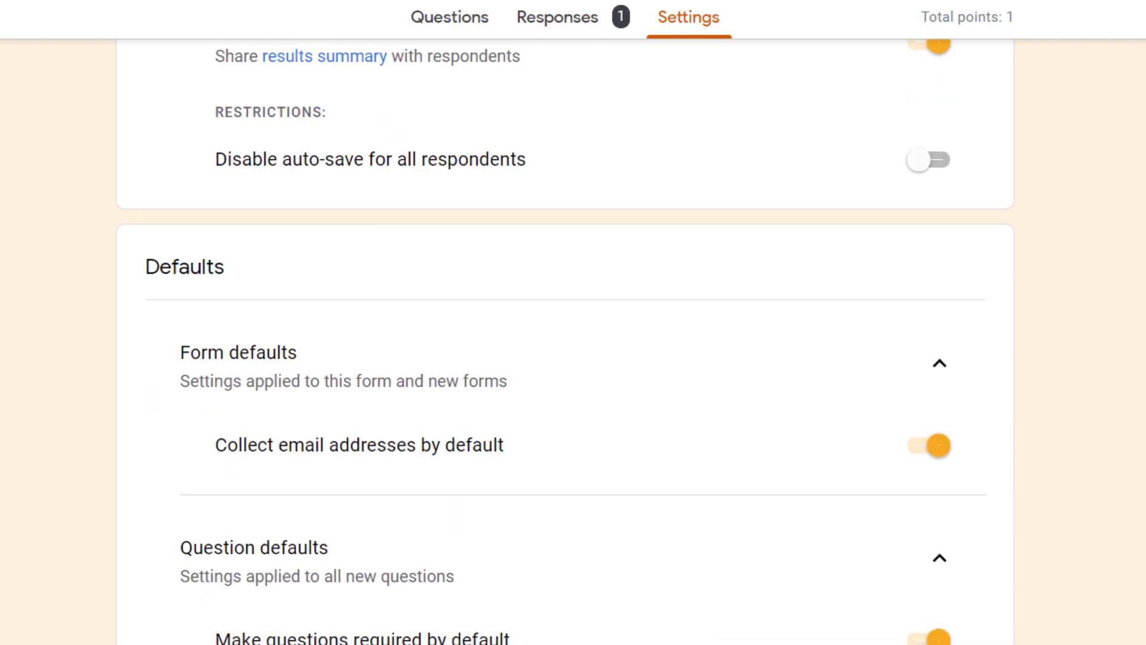